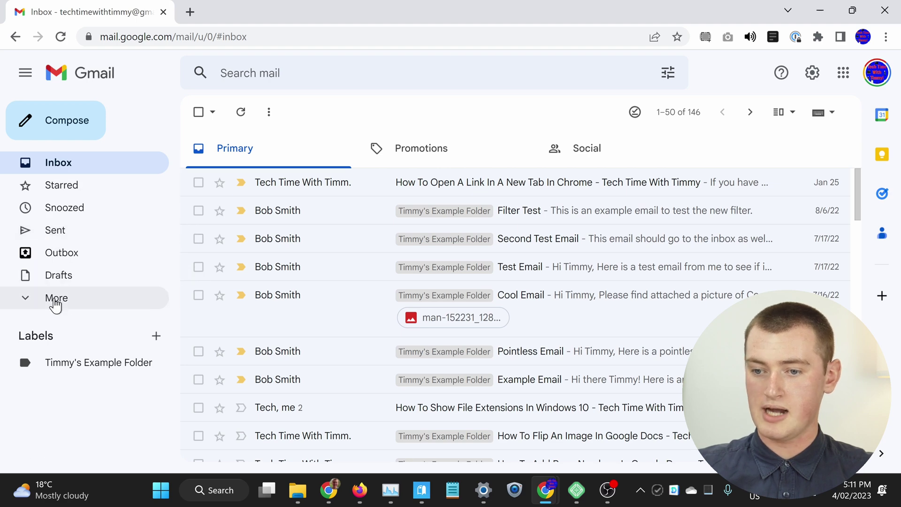
Open the Spam folder and permanently delete all 7 spam conversations.
click(56, 303)
scroll(96, 237, down, 2)
scroll(97, 241, down, 1)
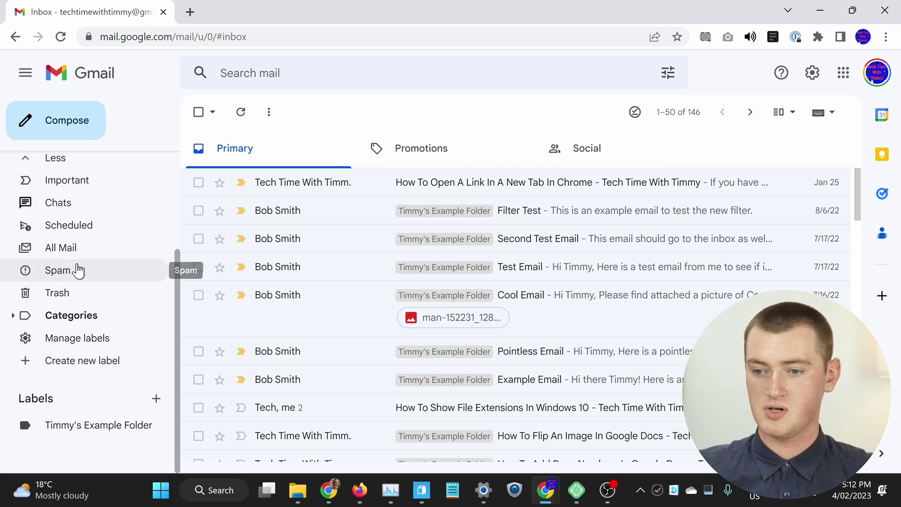
click(78, 269)
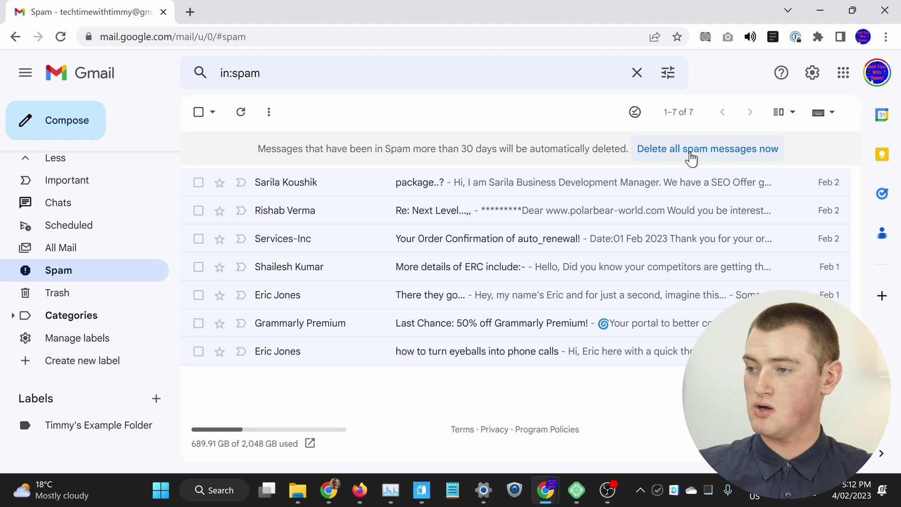
click(691, 159)
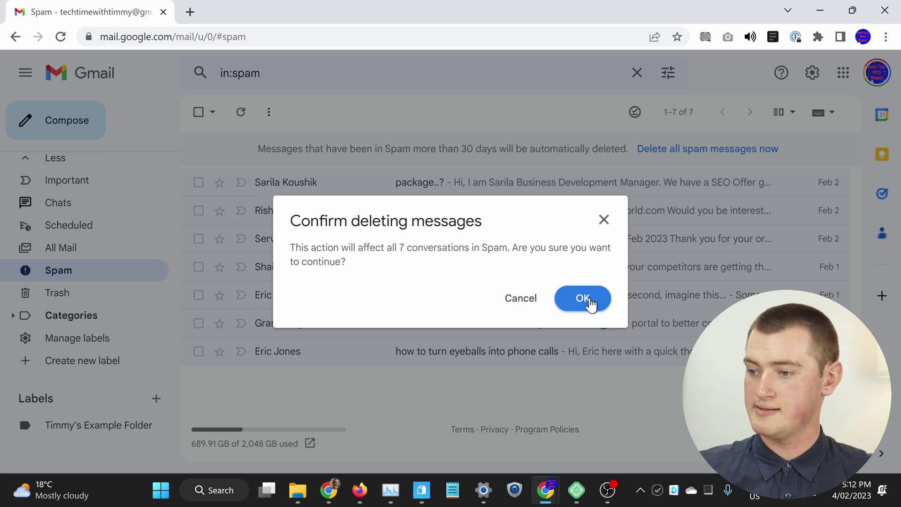
click(590, 304)
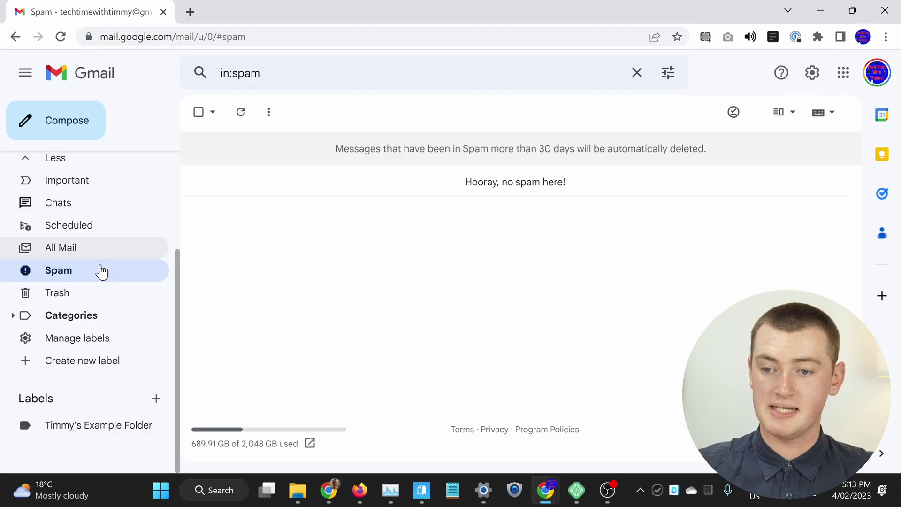
Empty the Trash of its 9 conversations, then return to the inbox.
click(26, 296)
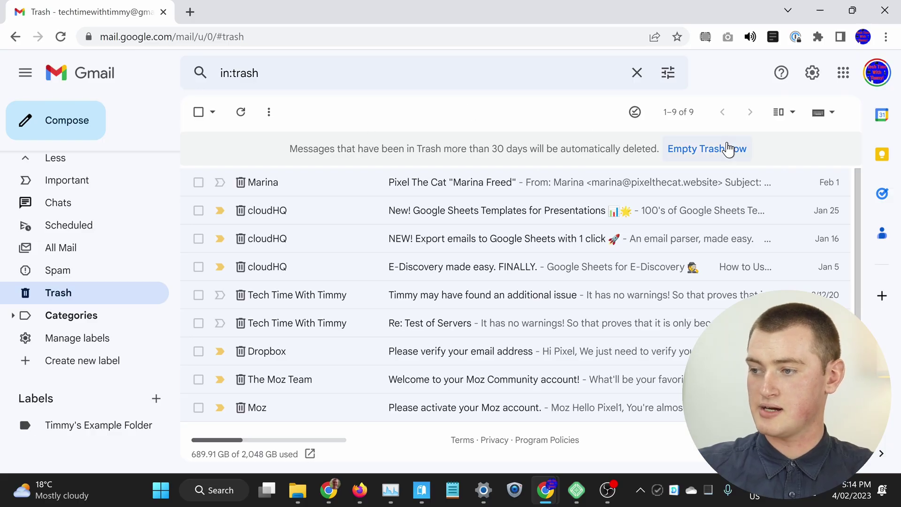
click(727, 148)
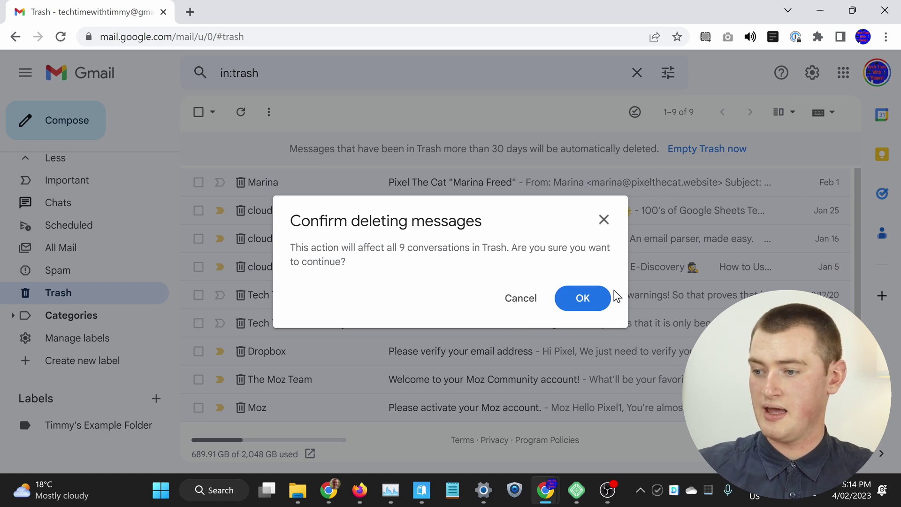
click(584, 298)
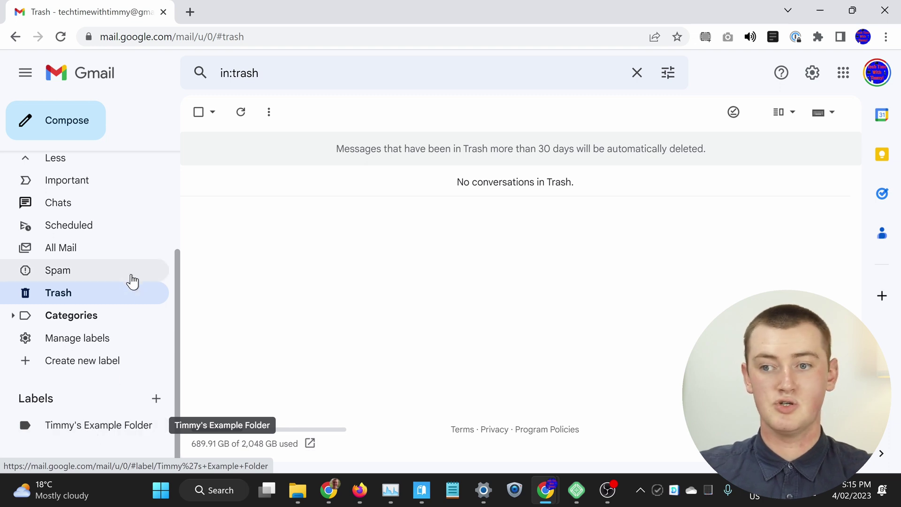
scroll(117, 280, up, 3)
click(89, 175)
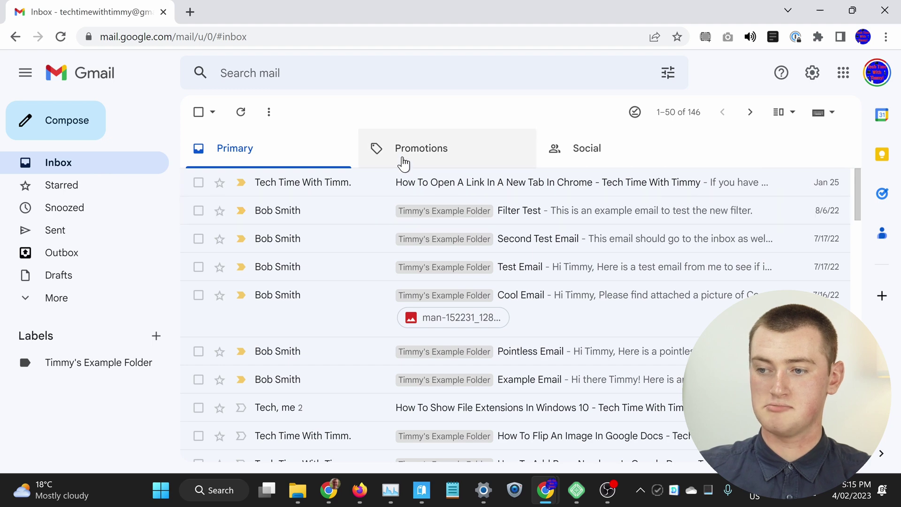
Select all 254 conversations in the Promotions tab and delete them.
click(402, 160)
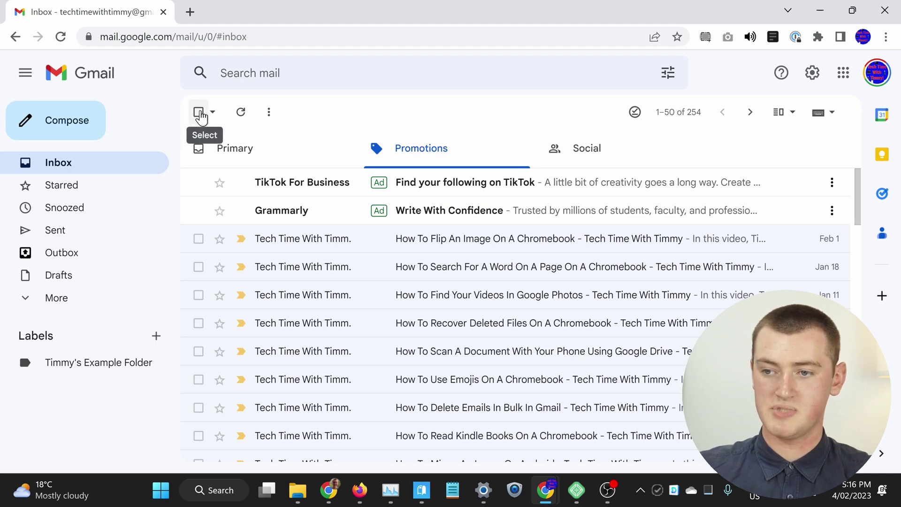
click(199, 113)
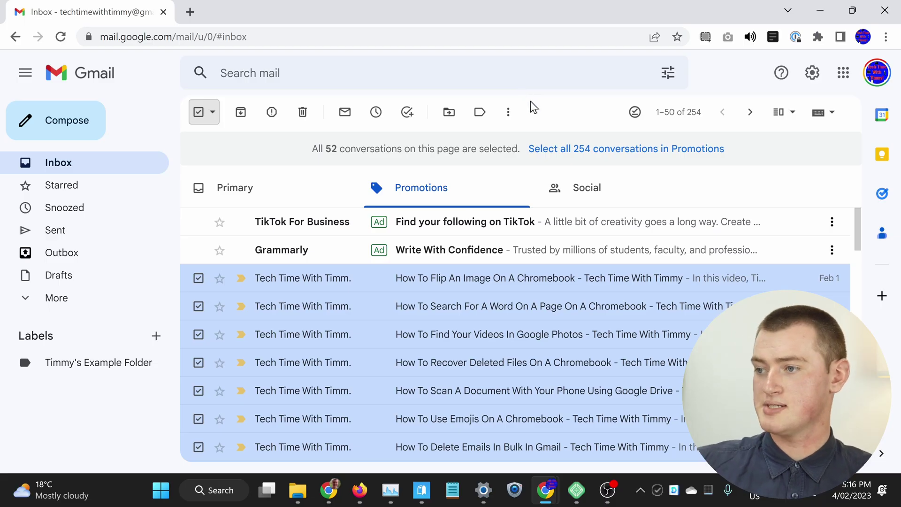
click(700, 114)
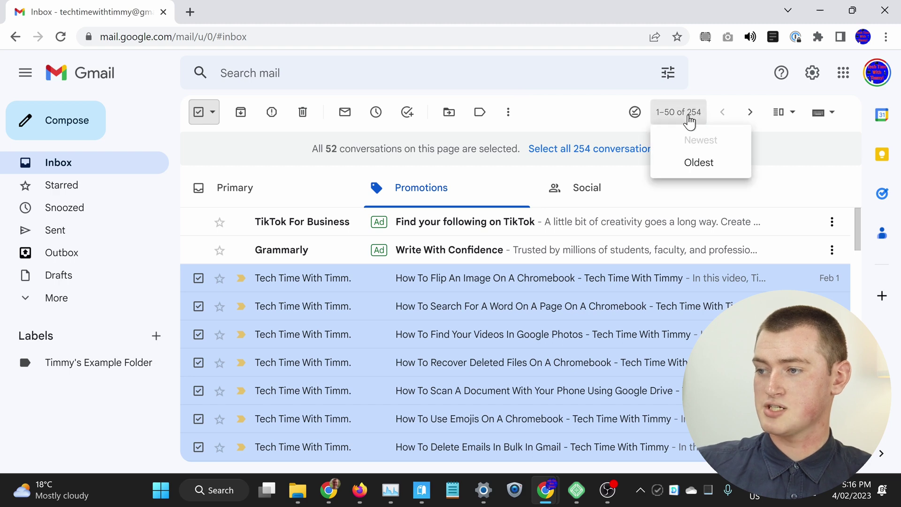
click(579, 104)
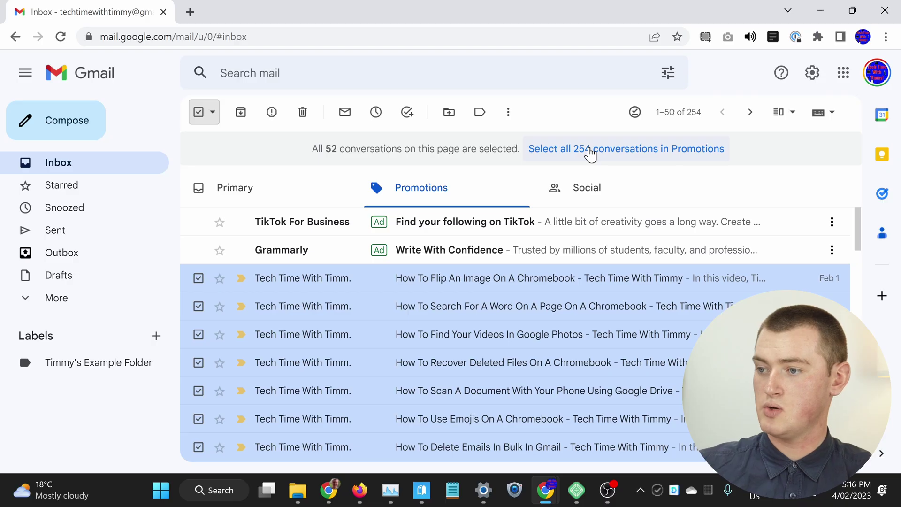
click(590, 152)
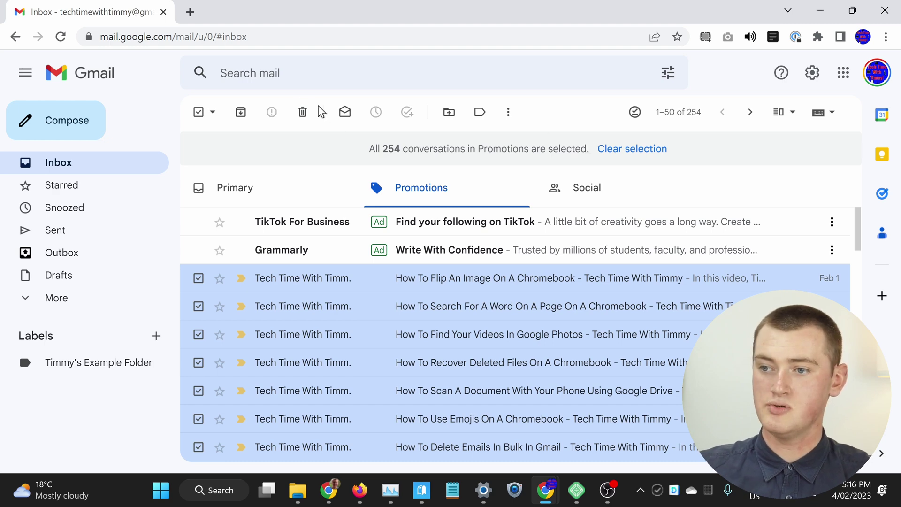
click(304, 112)
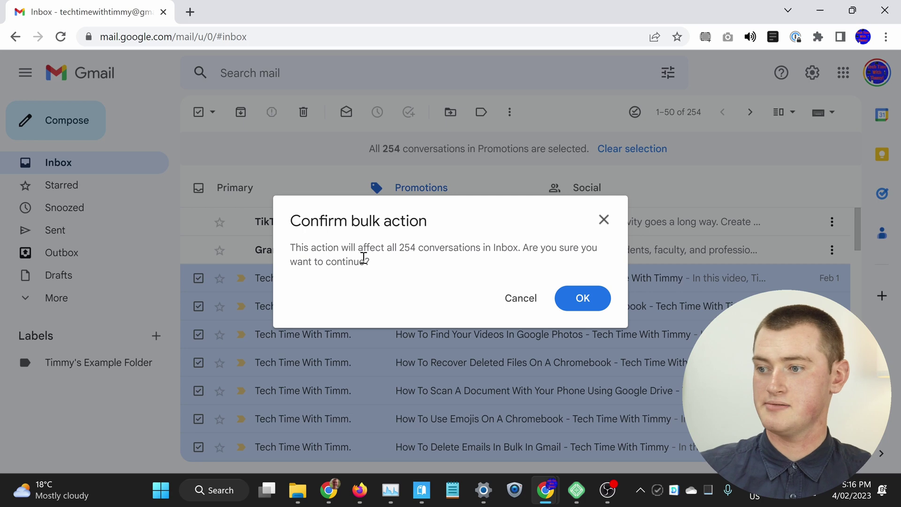
click(580, 304)
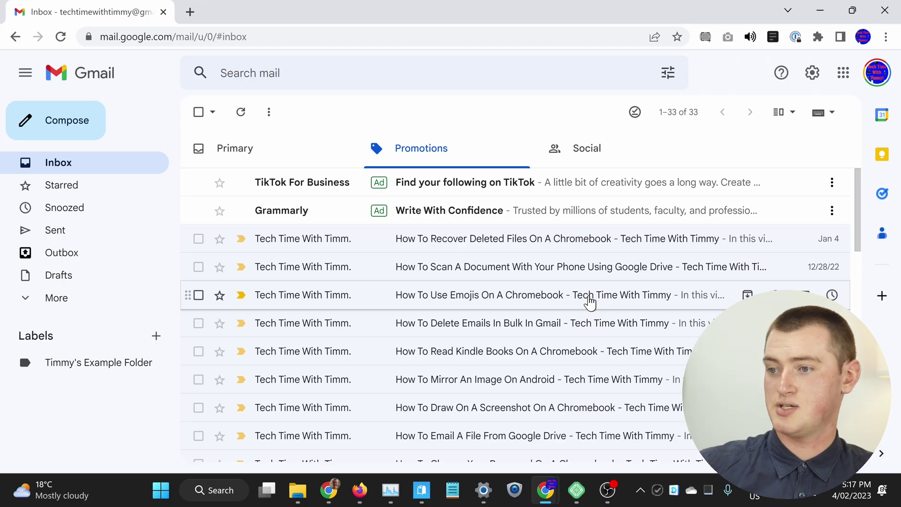
click(680, 113)
click(543, 104)
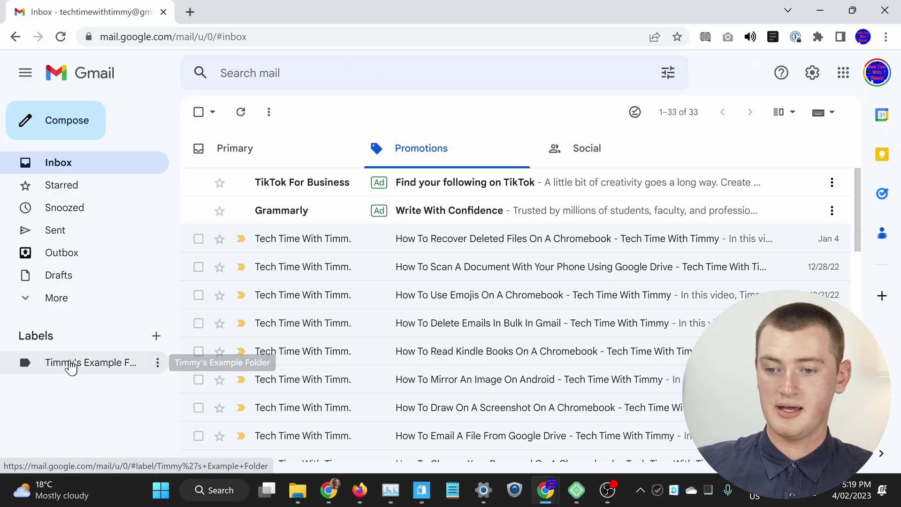
Select all 62 conversations under the custom example label and delete them.
click(70, 364)
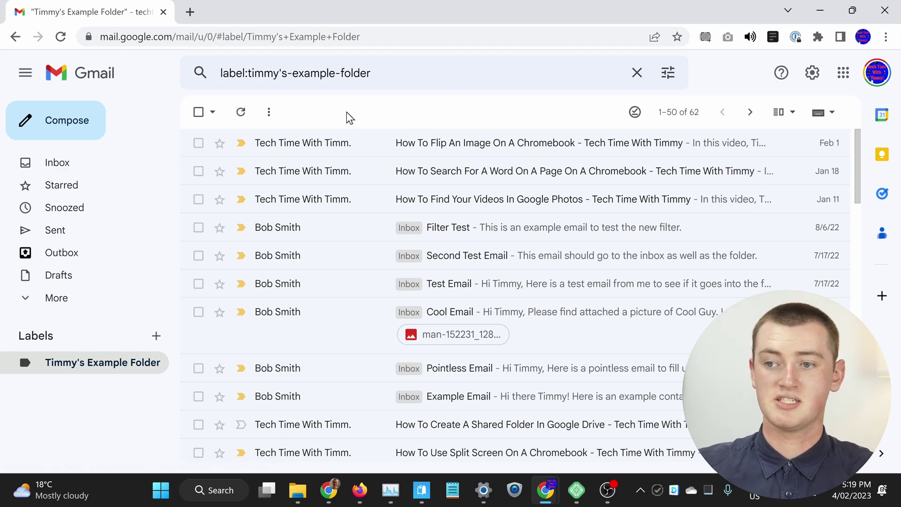
click(198, 114)
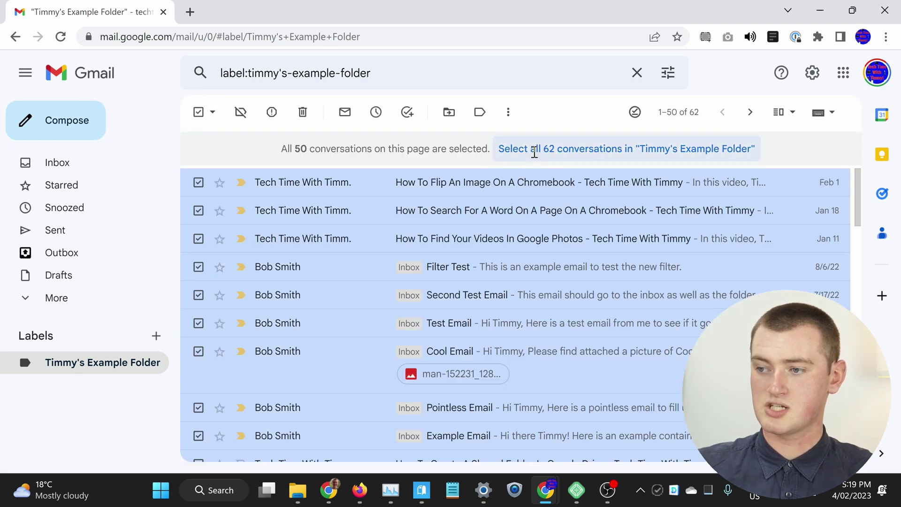
click(531, 151)
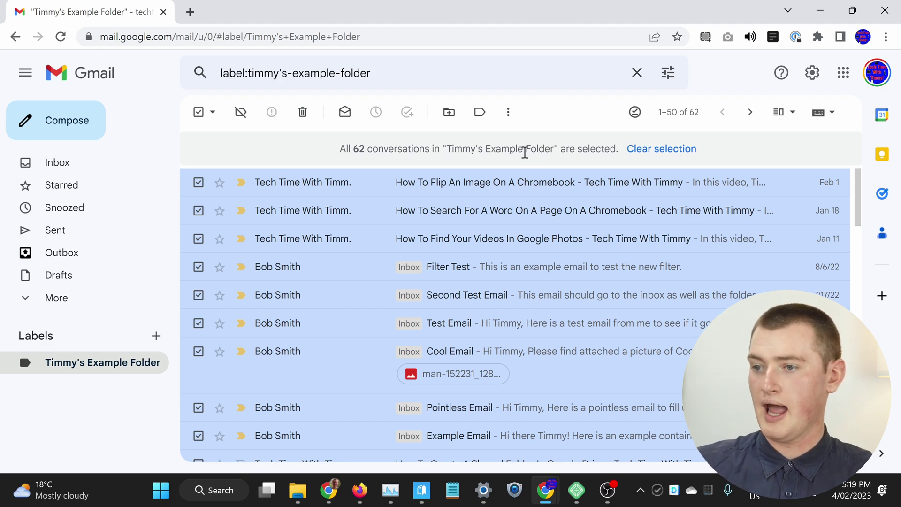
click(303, 113)
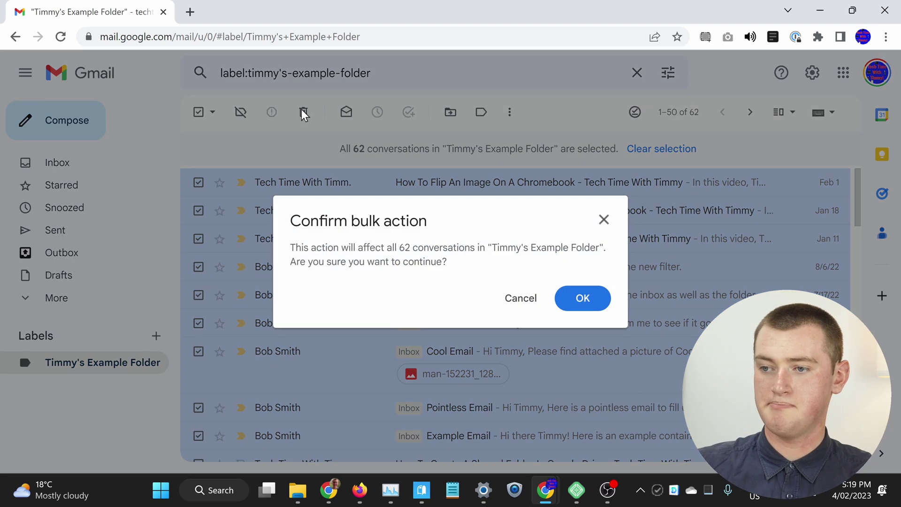
click(583, 298)
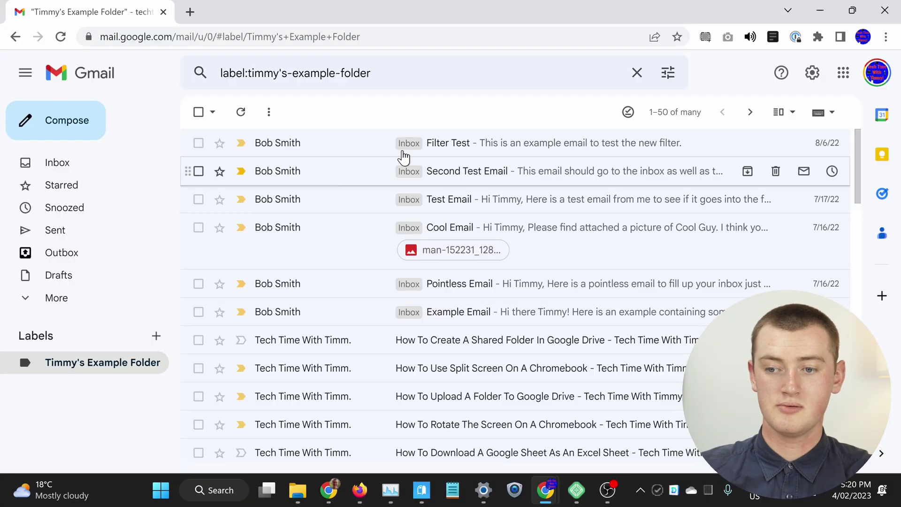
Open Trash and permanently empty its 19 conversations.
click(82, 299)
scroll(82, 298, down, 3)
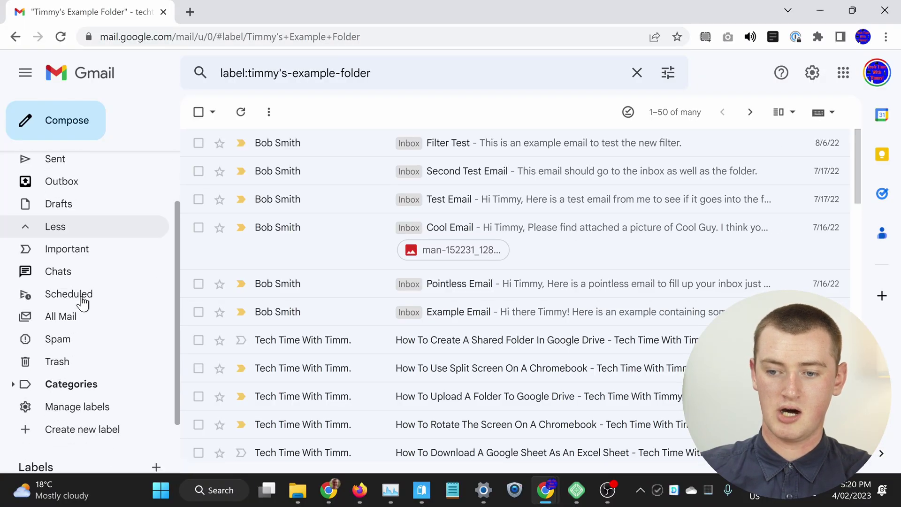
click(59, 294)
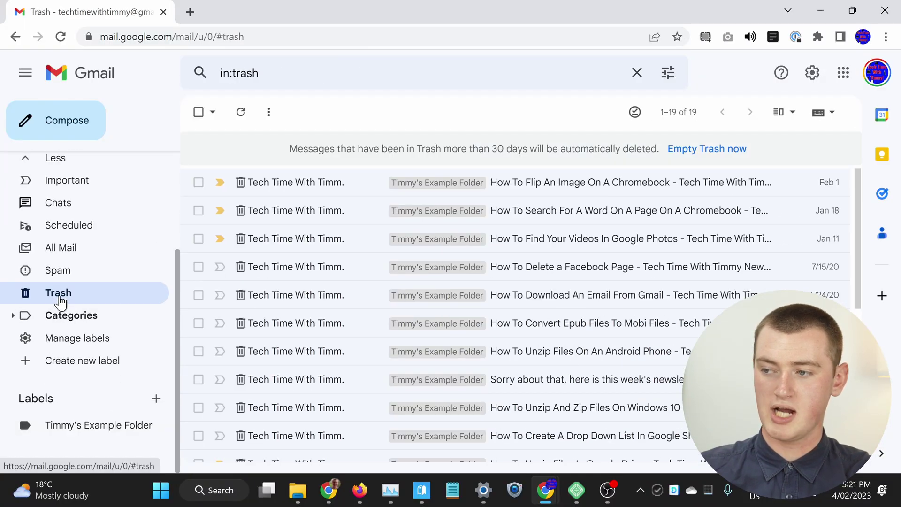
click(724, 149)
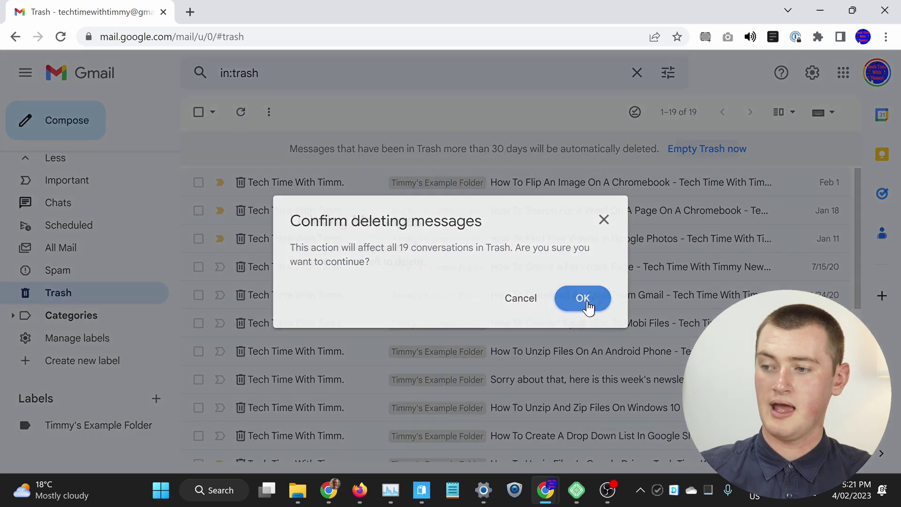
click(583, 298)
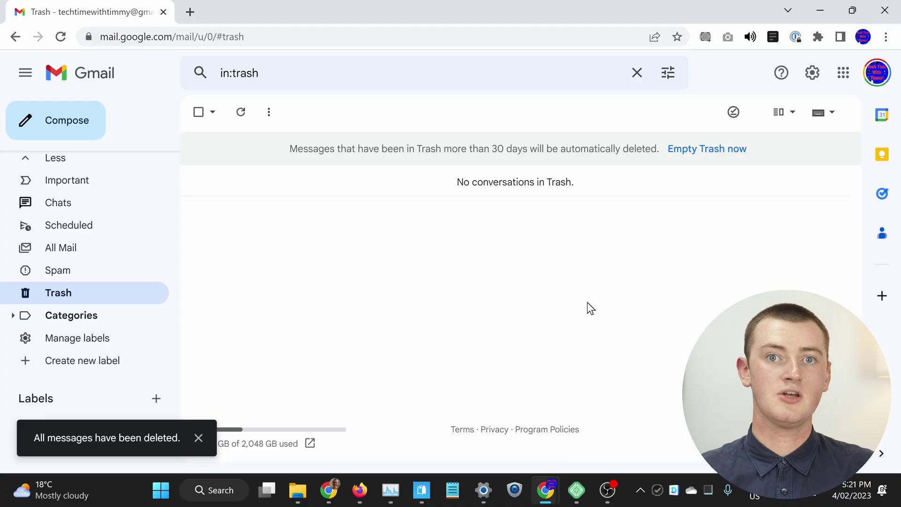